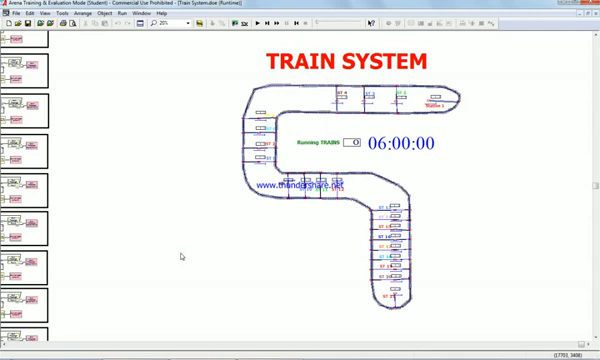
# Start the train simulation run and enlarge the layout view so trains begin circulating.
pyautogui.click(257, 23)
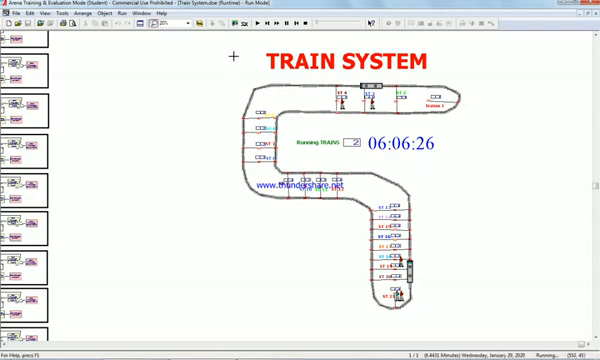
pyautogui.moveTo(234, 56); pyautogui.dragTo(471, 317)
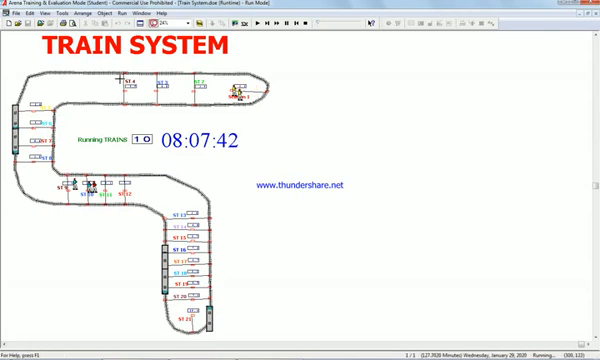
pyautogui.scroll(5, 130, 85)
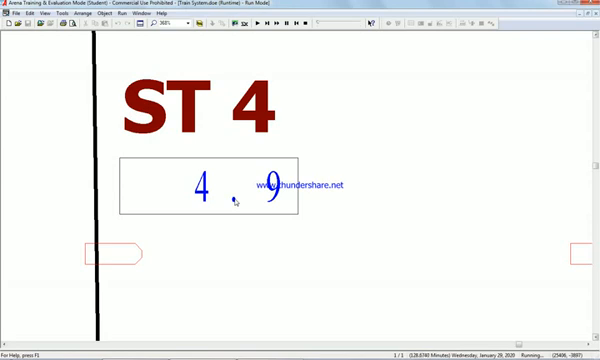
pyautogui.scroll(-2, 235, 202)
pyautogui.scroll(-3, 235, 202)
pyautogui.scroll(-2, 235, 202)
pyautogui.scroll(-3, 235, 202)
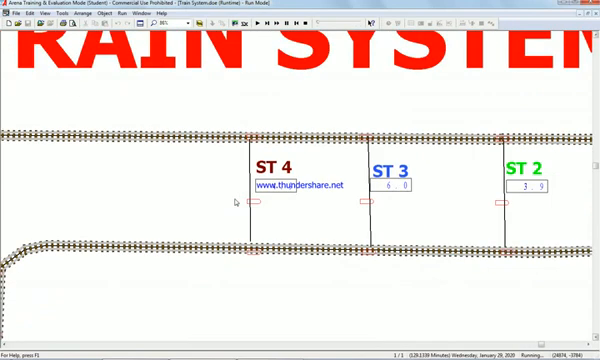
pyautogui.moveTo(517, 345); pyautogui.dragTo(563, 345)
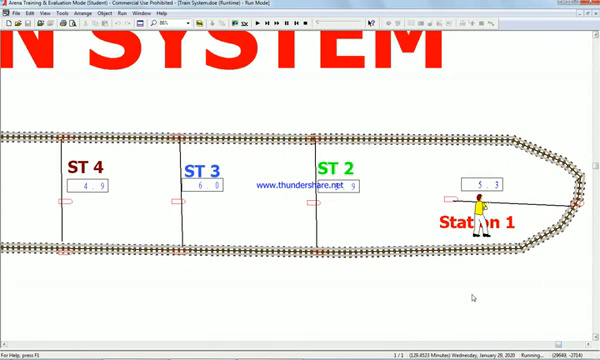
pyautogui.scroll(-3, 473, 298)
pyautogui.scroll(-2, 473, 298)
pyautogui.scroll(-2, 473, 298)
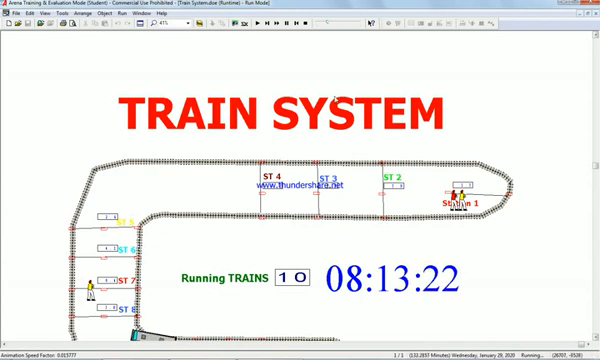
pyautogui.scroll(-2, 525, 257)
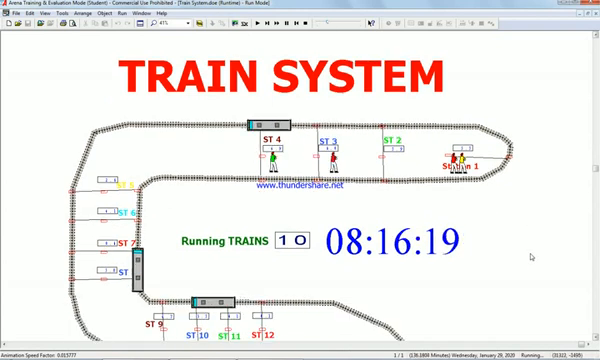